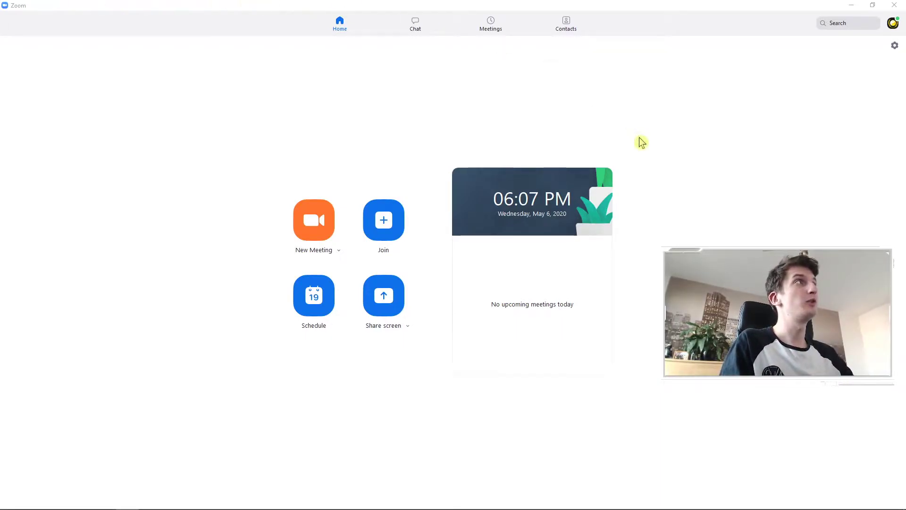
Turn on 'Mute my microphone when joining a meeting' in Zoom's Audio settings
click(895, 45)
click(293, 162)
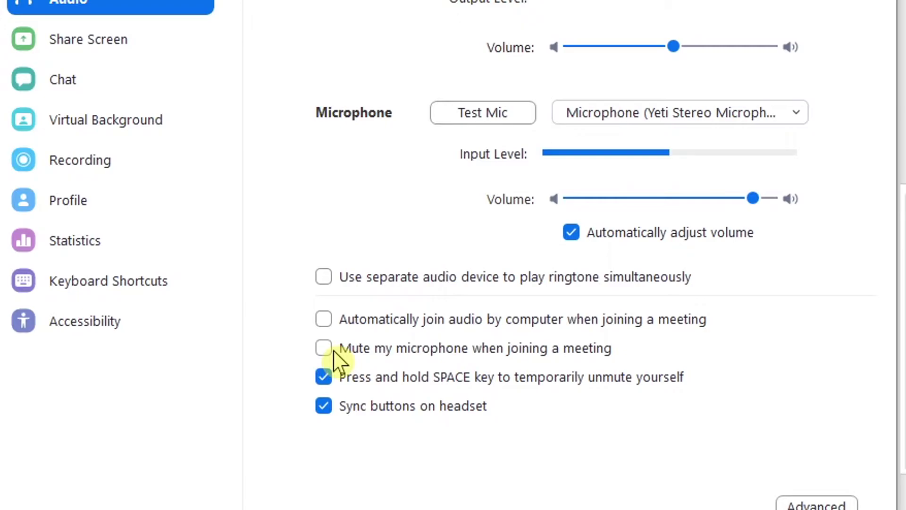
click(332, 354)
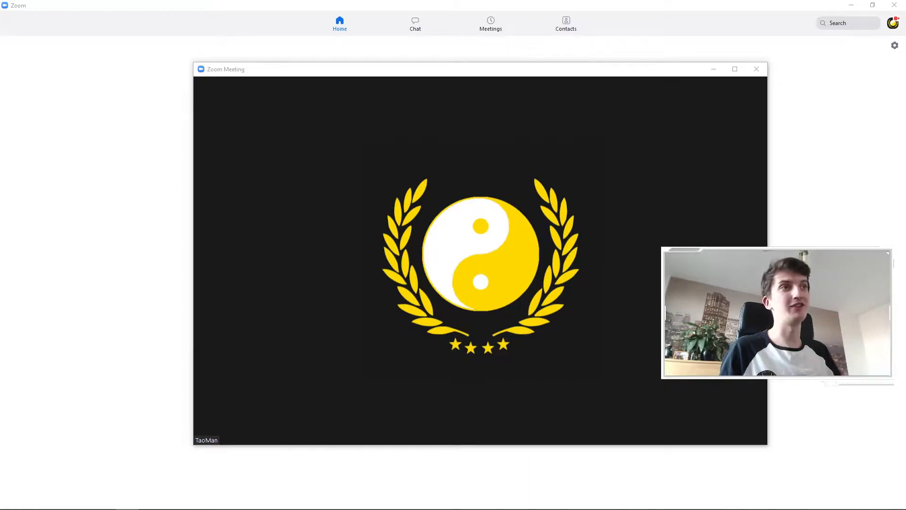
Mute your microphone from the meeting toolbar
mouse_move(202, 340)
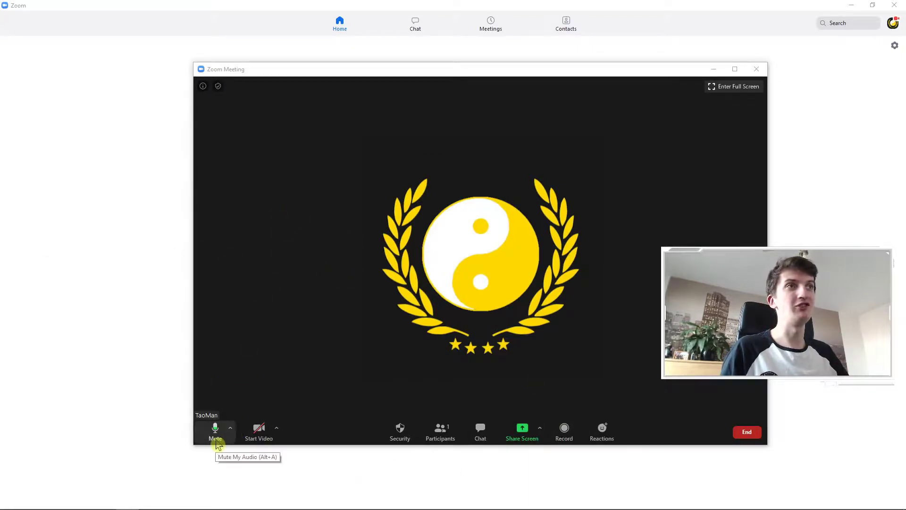
click(216, 442)
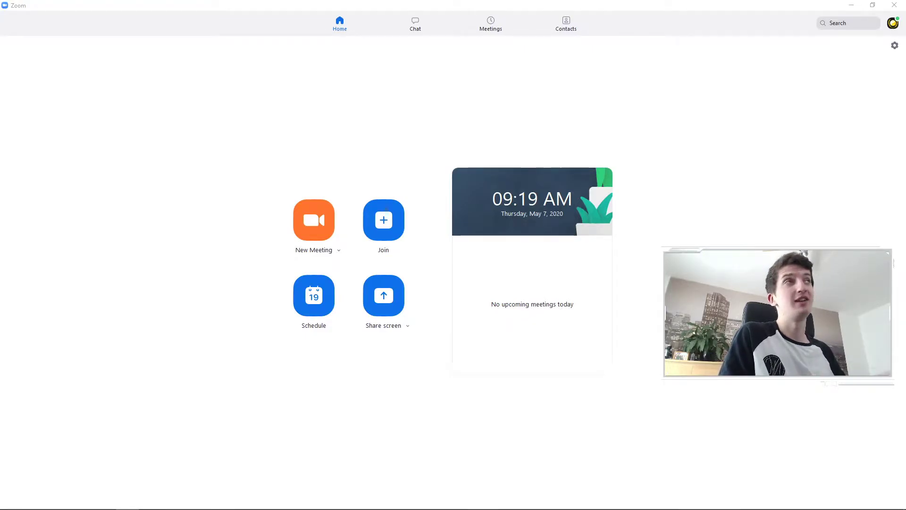
Edit the Personal Meeting ID settings so participants are muted on entry
click(491, 30)
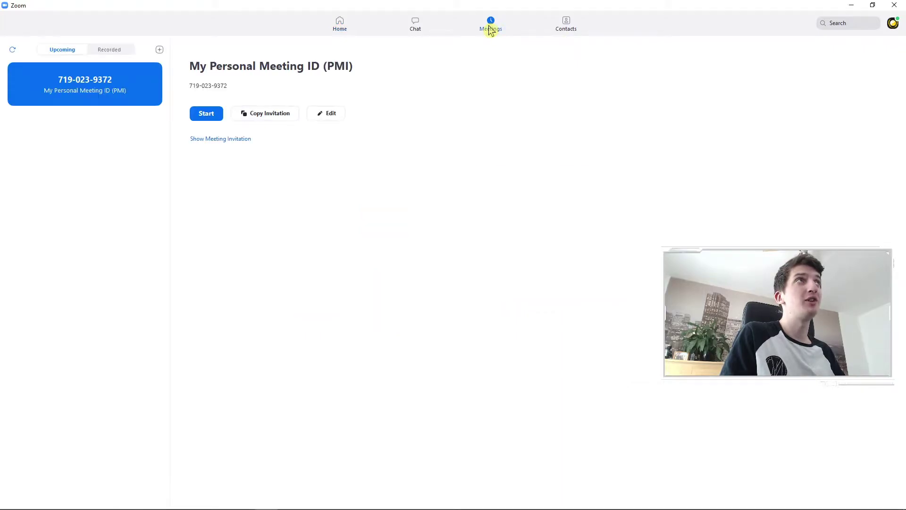
click(336, 116)
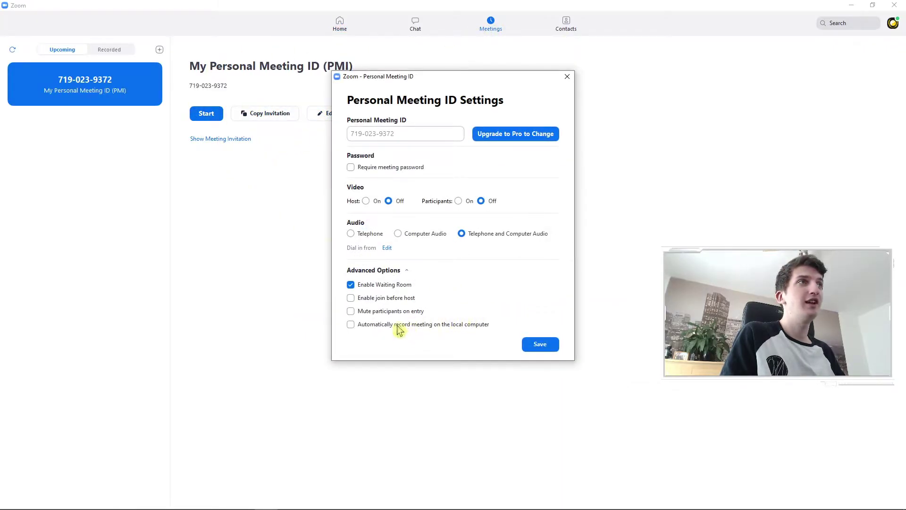
click(405, 272)
click(399, 272)
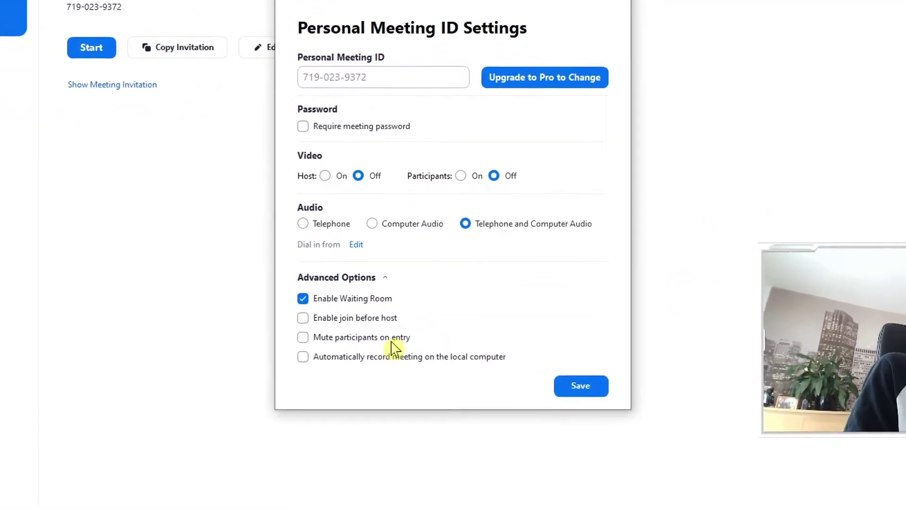
click(396, 330)
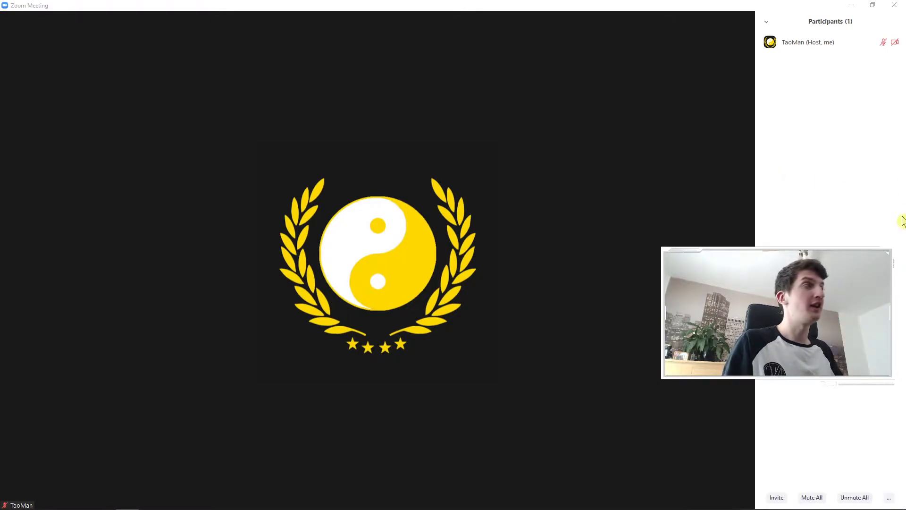
Mute all participants, confirm with Yes, then unmute them all again
click(878, 217)
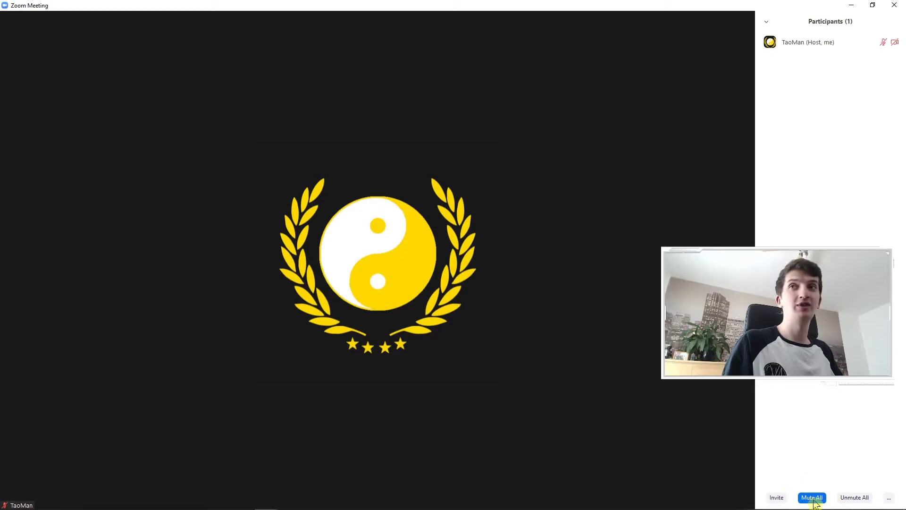
click(812, 498)
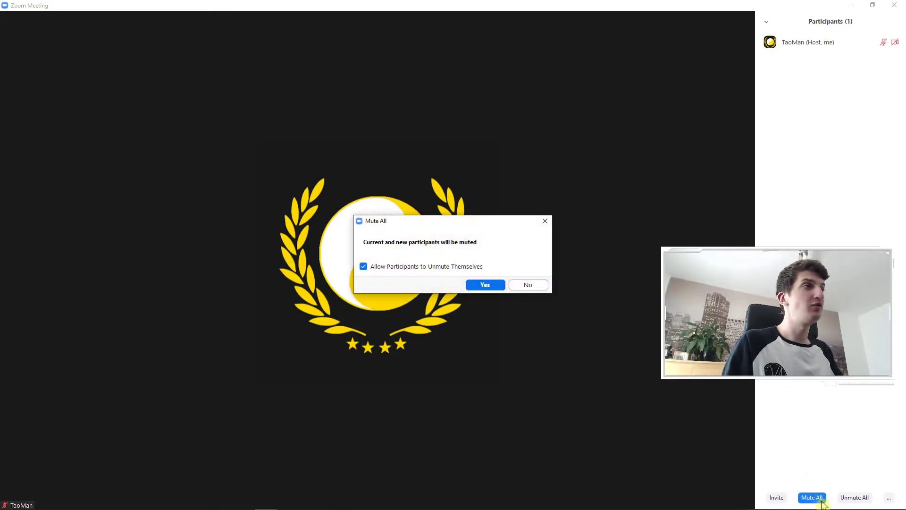
click(495, 285)
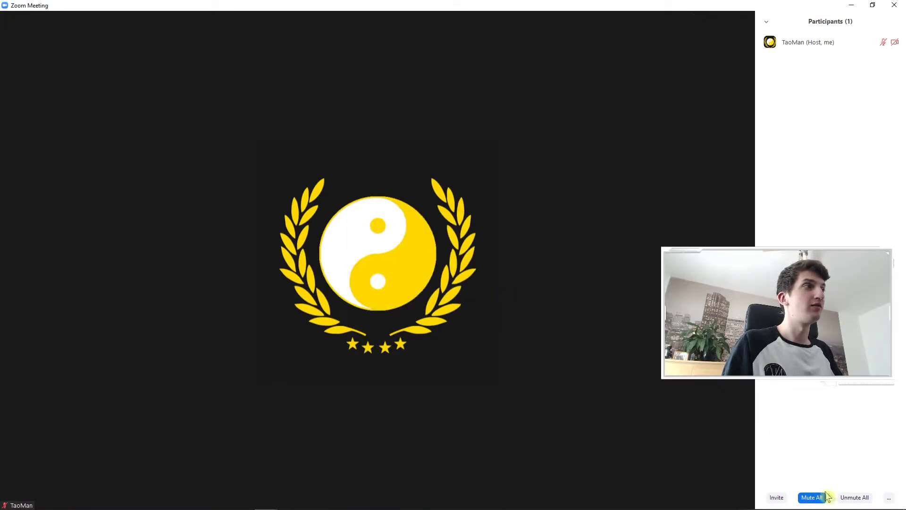
click(853, 498)
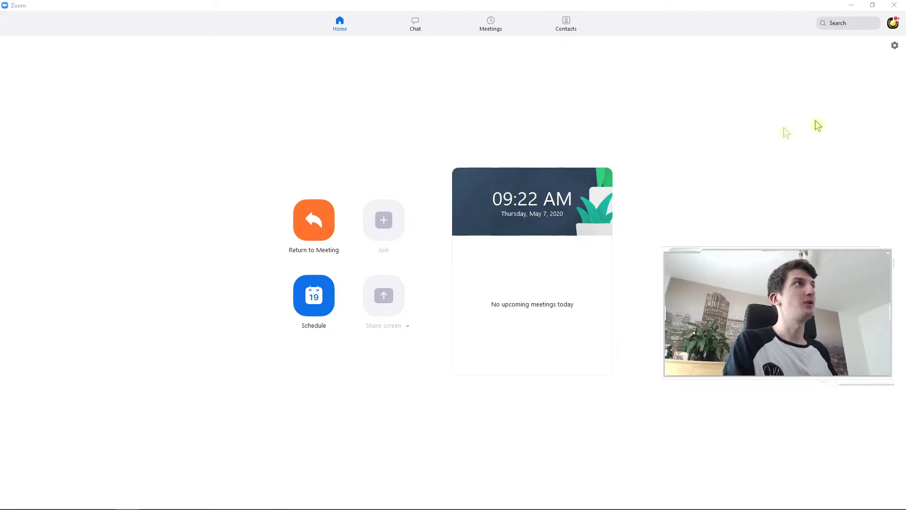
In Video settings, enable video off on joining, touch up appearance, and spotlight when speaking
click(896, 45)
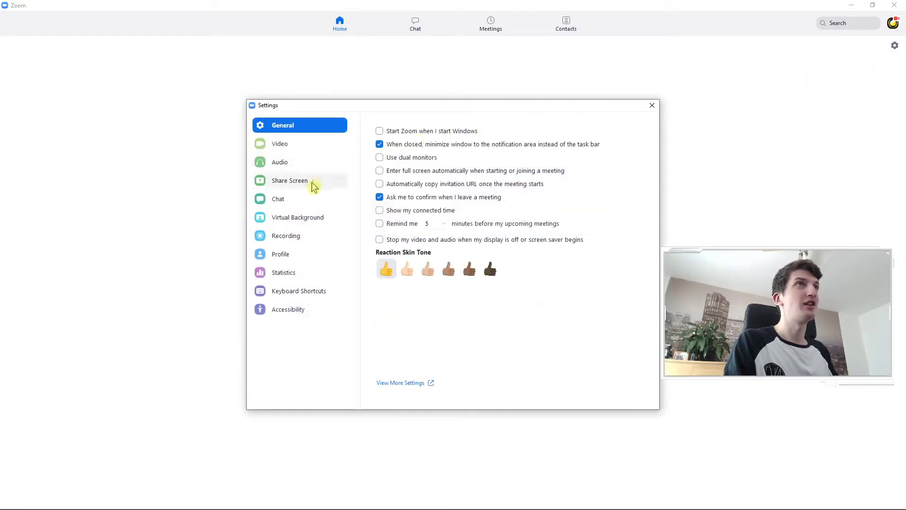
click(323, 149)
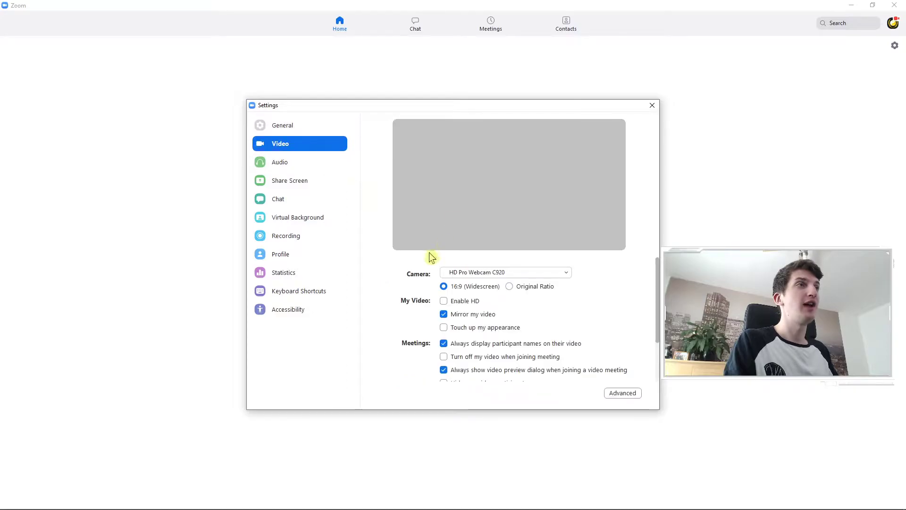
scroll(404, 275, down, 3)
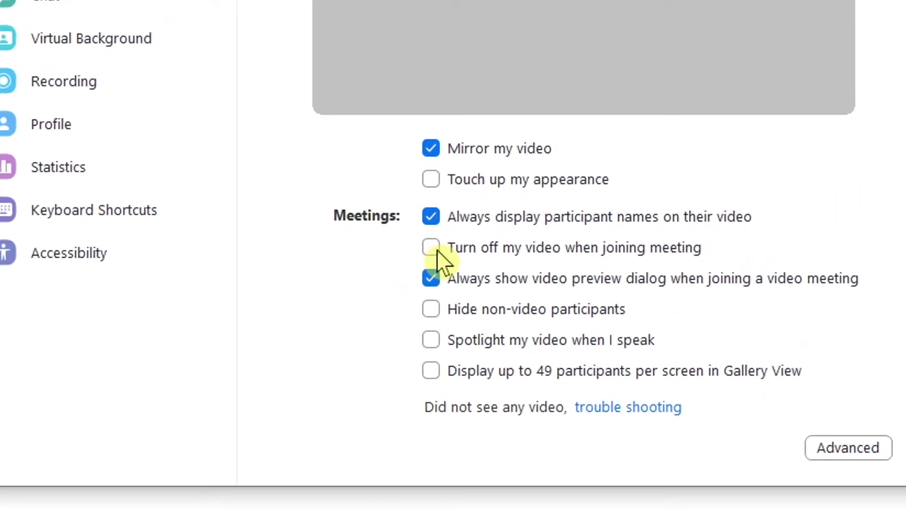
click(437, 250)
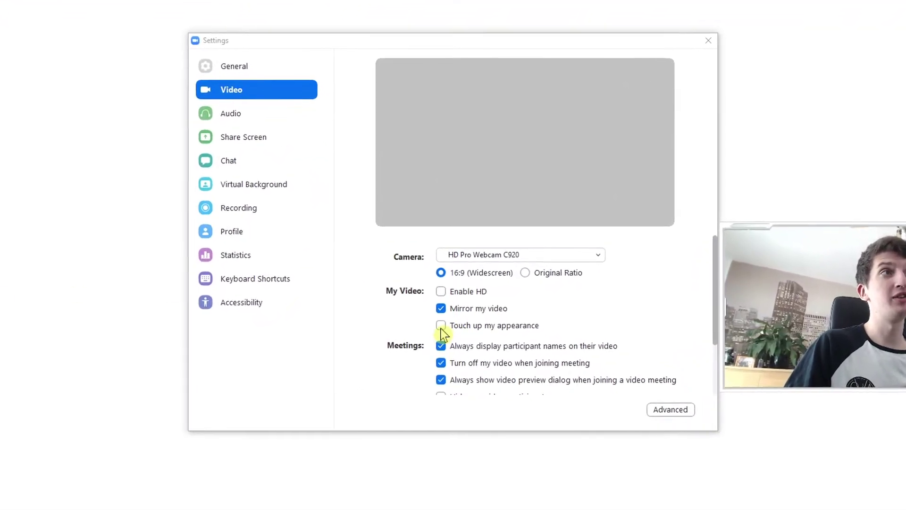
click(442, 327)
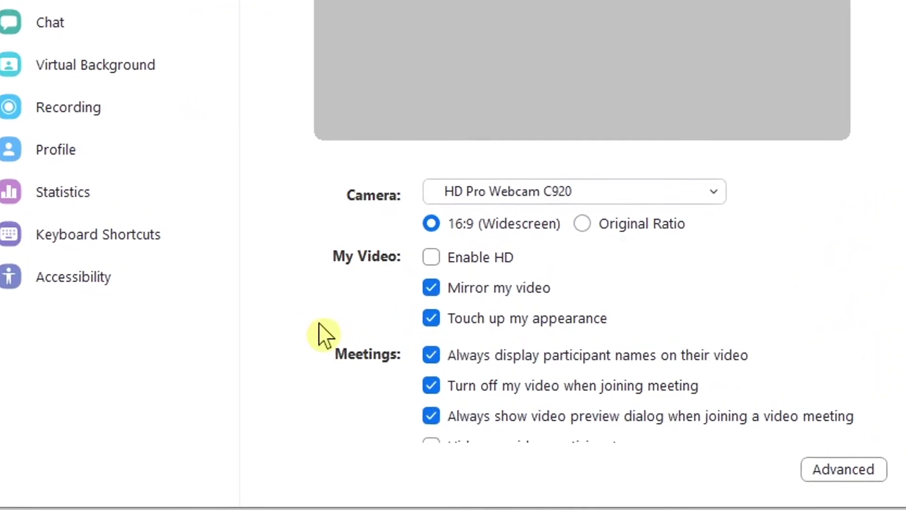
scroll(344, 326, down, 2)
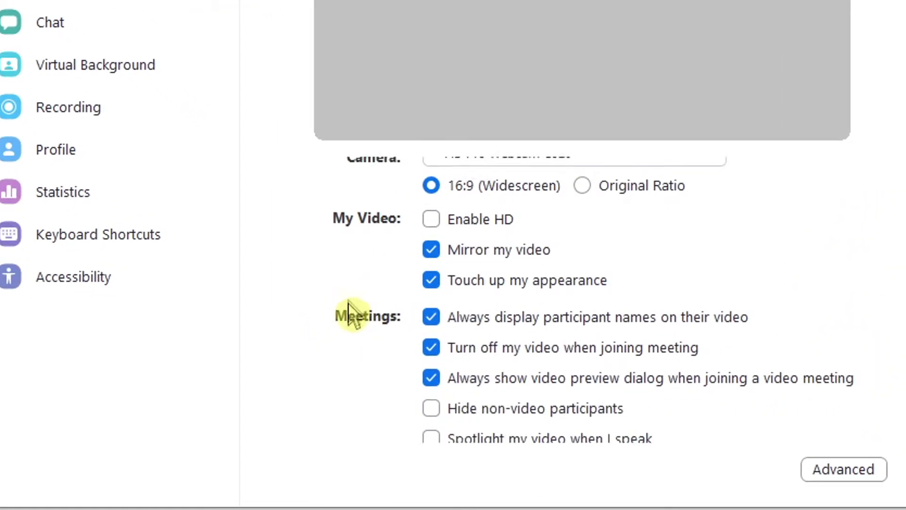
scroll(346, 325, down, 1)
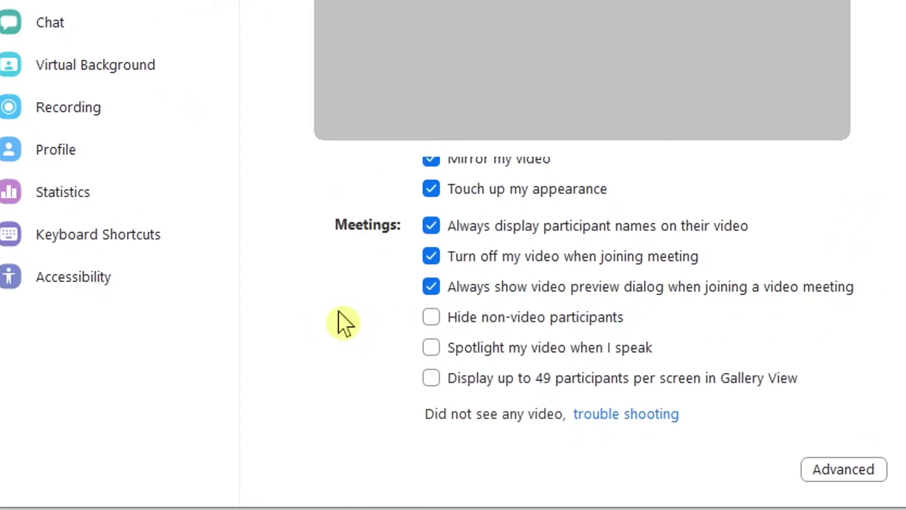
click(431, 349)
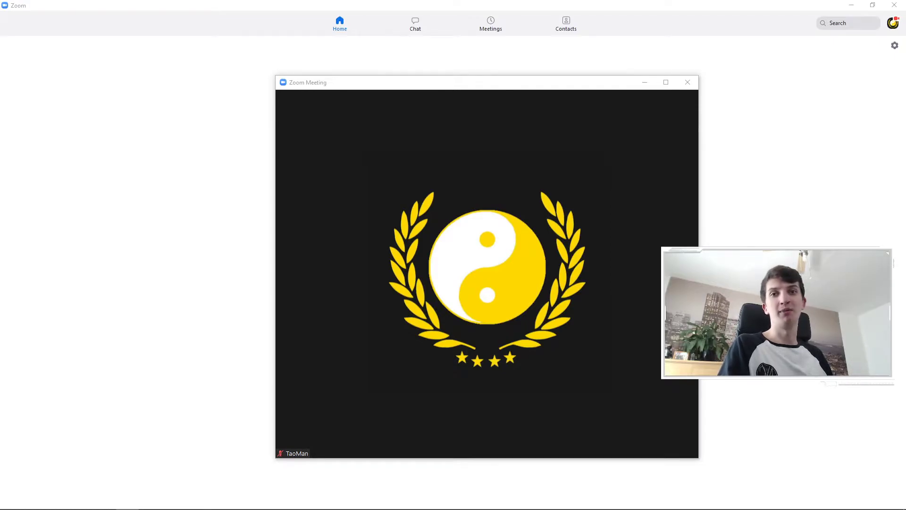
Share the Windows Settings (Night light) window with the meeting
click(529, 443)
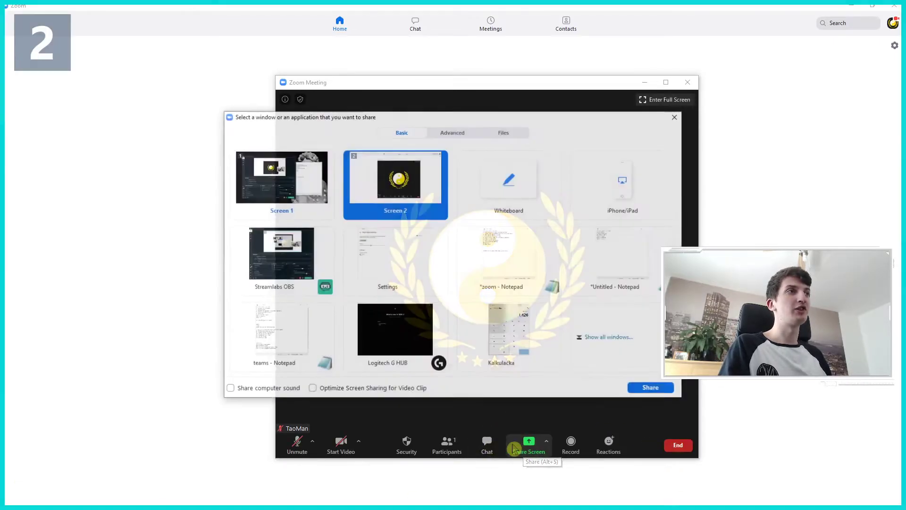
click(509, 189)
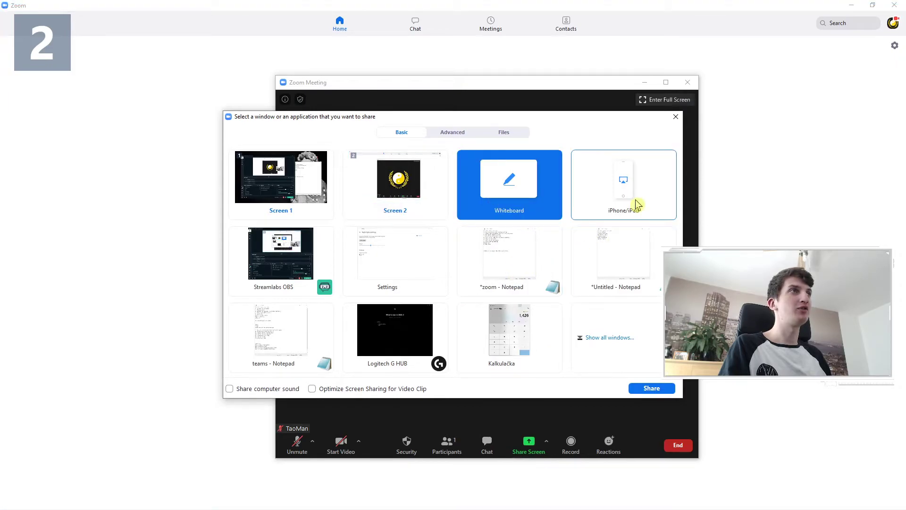
click(419, 263)
click(643, 388)
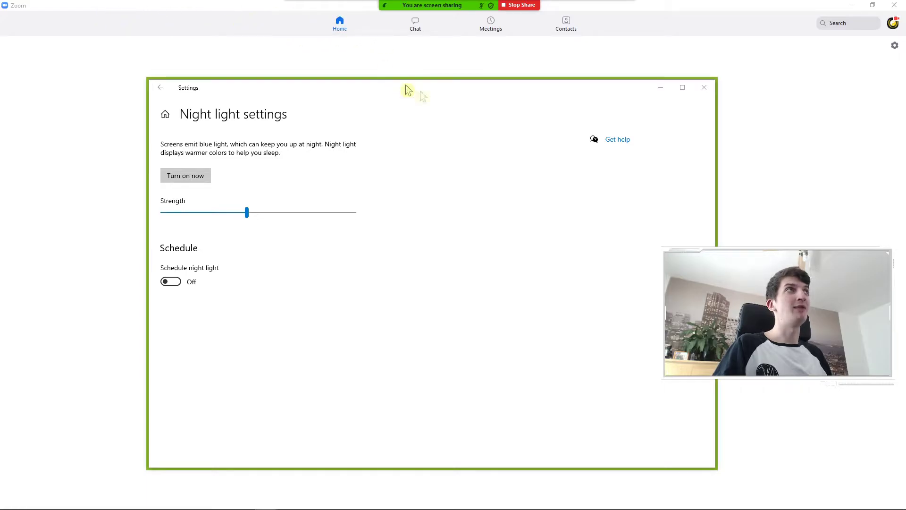
Hide the floating meeting controls via the More menu, then bring the menu back
click(327, 11)
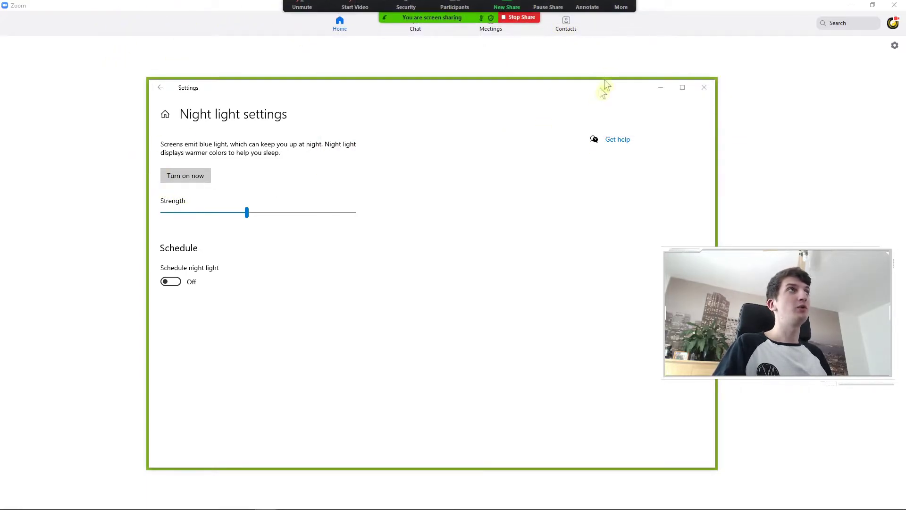
click(622, 19)
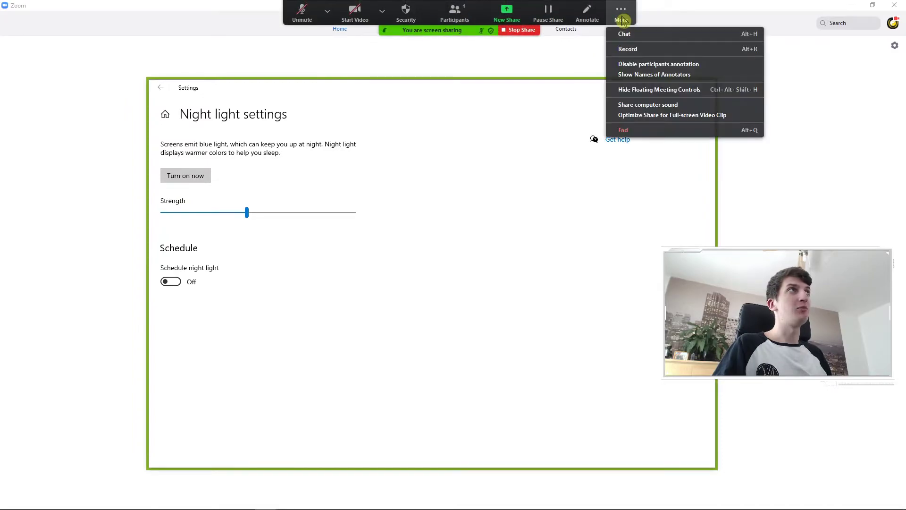
click(665, 93)
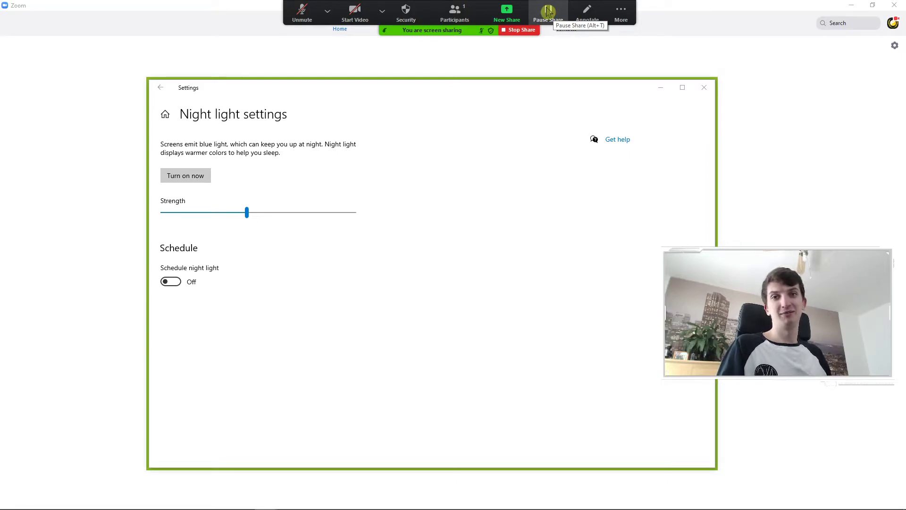
click(620, 14)
Open the annotation toolbar and try the draw, arrow stamp, eraser and spotlight tools
click(620, 13)
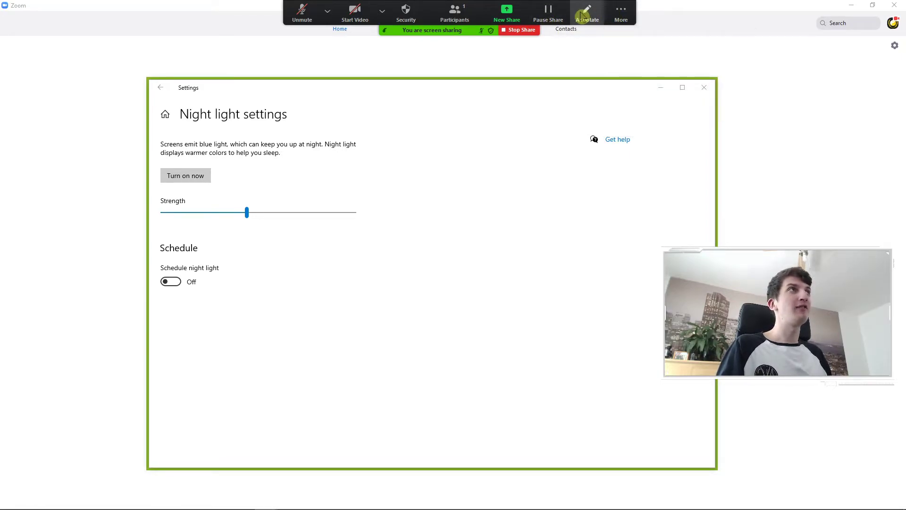
click(589, 16)
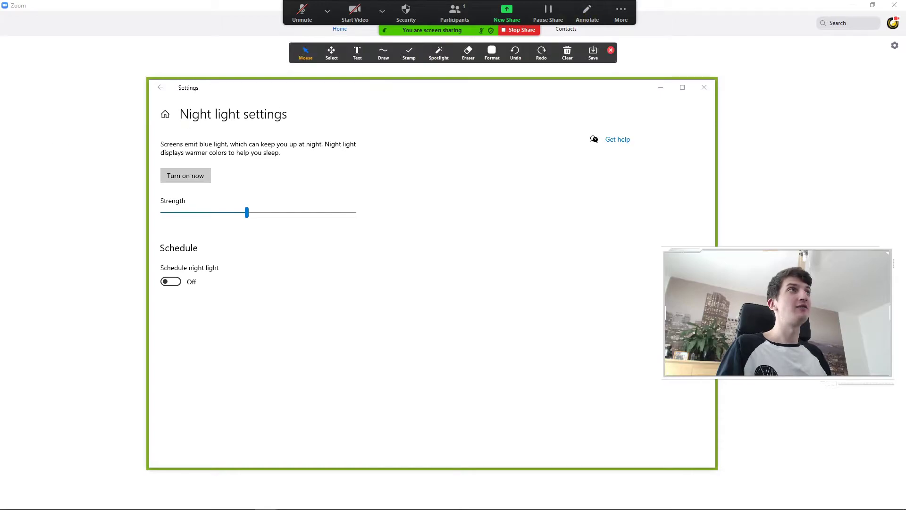
click(384, 52)
mouse_move(418, 57)
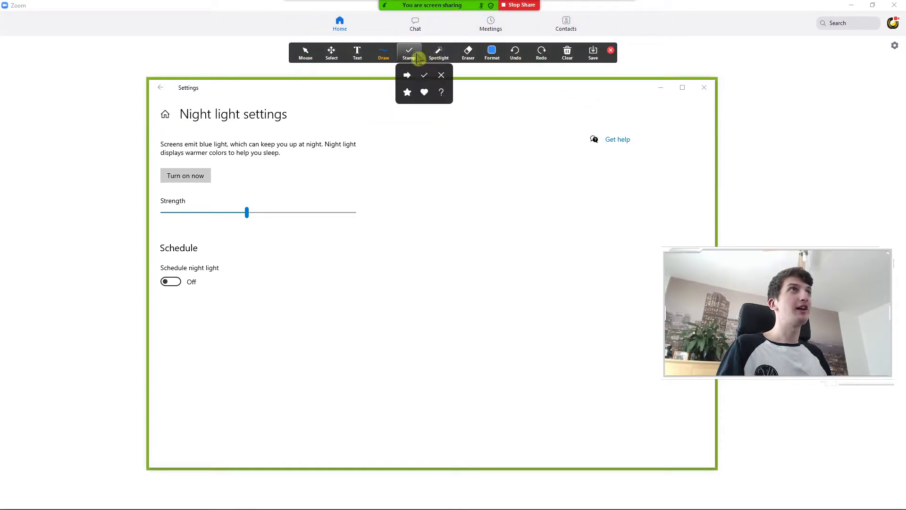
click(409, 78)
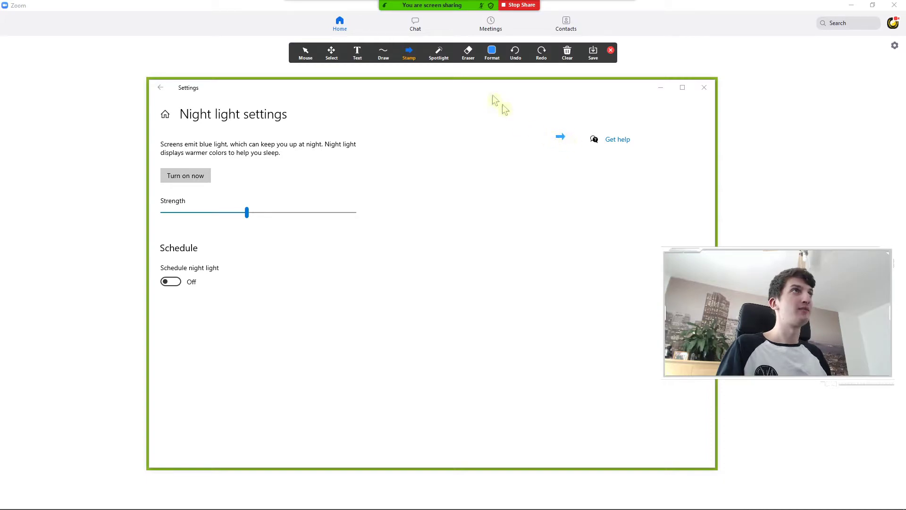
click(468, 52)
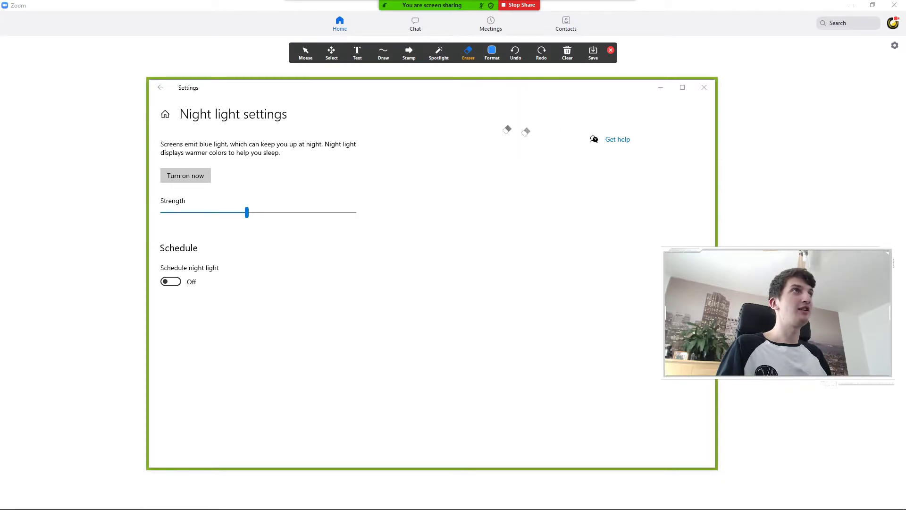
mouse_move(438, 54)
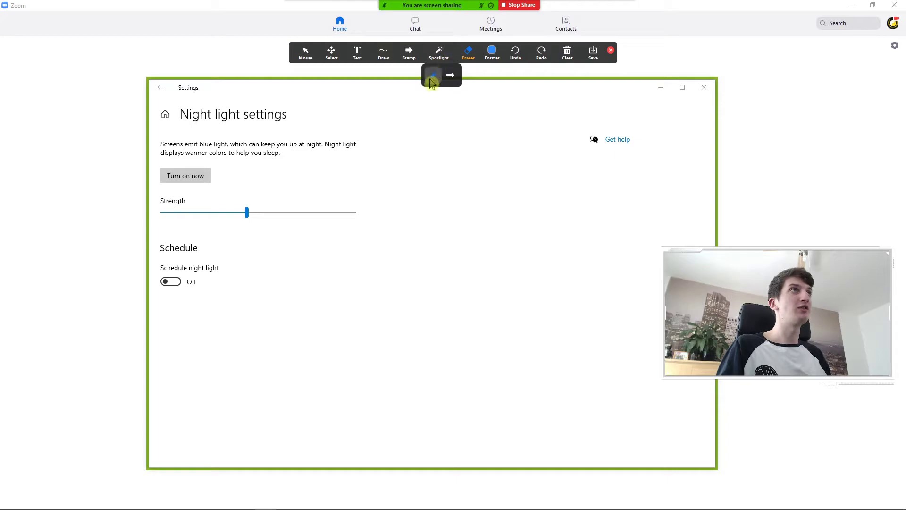
click(433, 76)
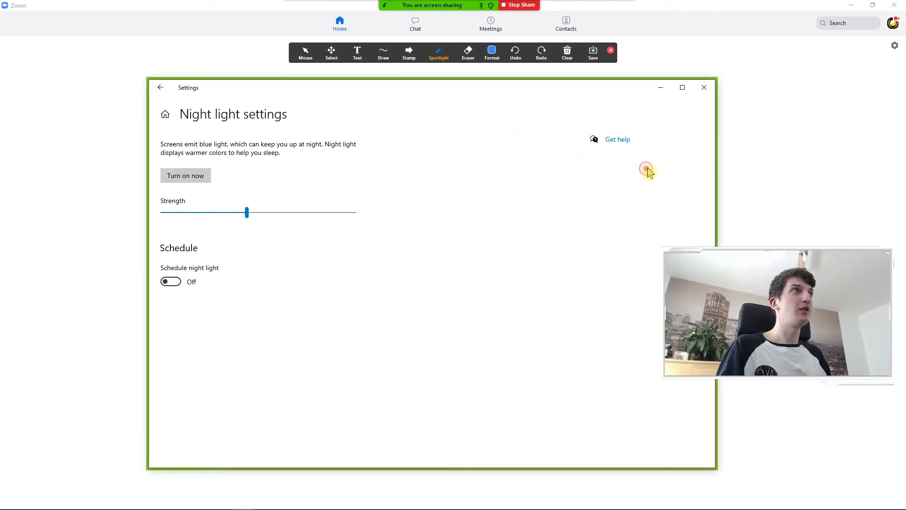
Point a named spotlight arrow at Get help, then clear it and stop annotating
click(617, 139)
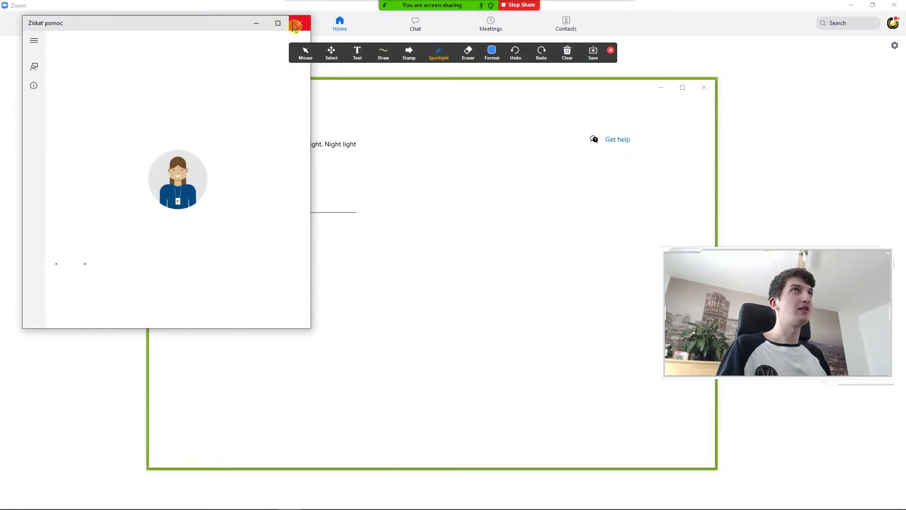
click(299, 23)
mouse_move(445, 59)
click(451, 76)
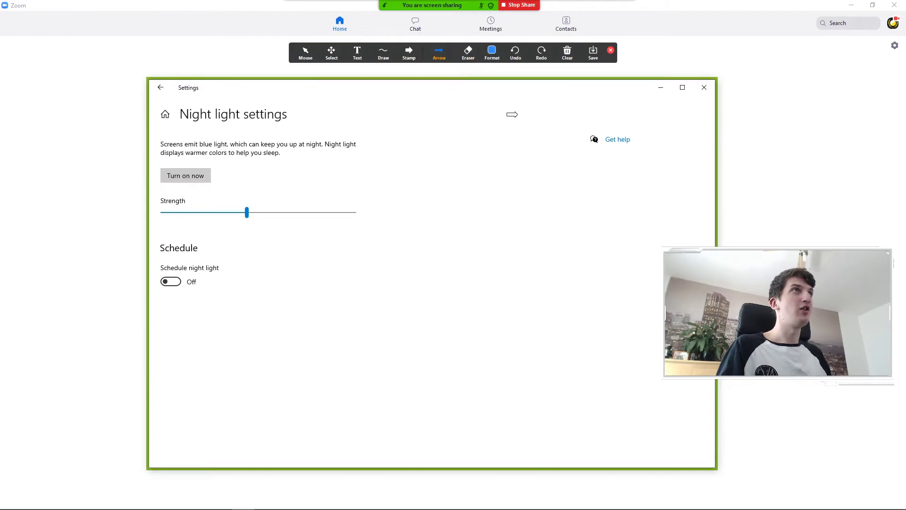
click(605, 227)
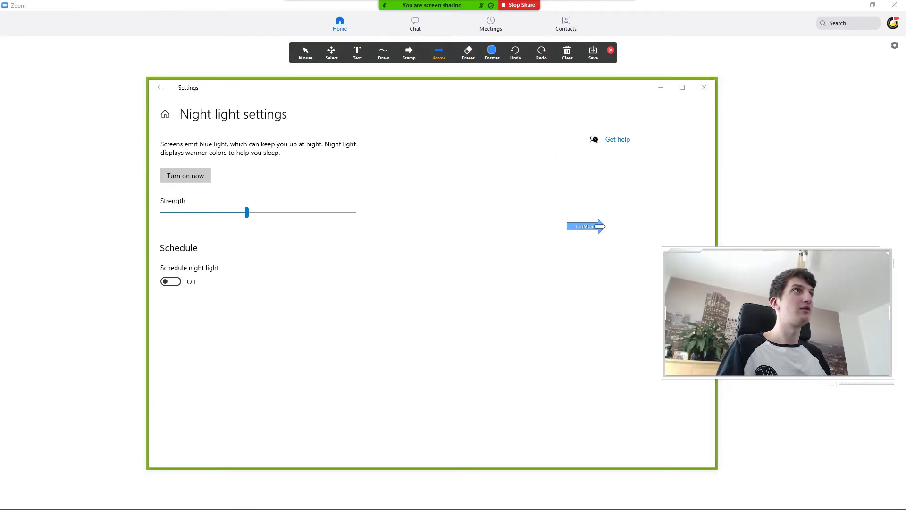
click(576, 135)
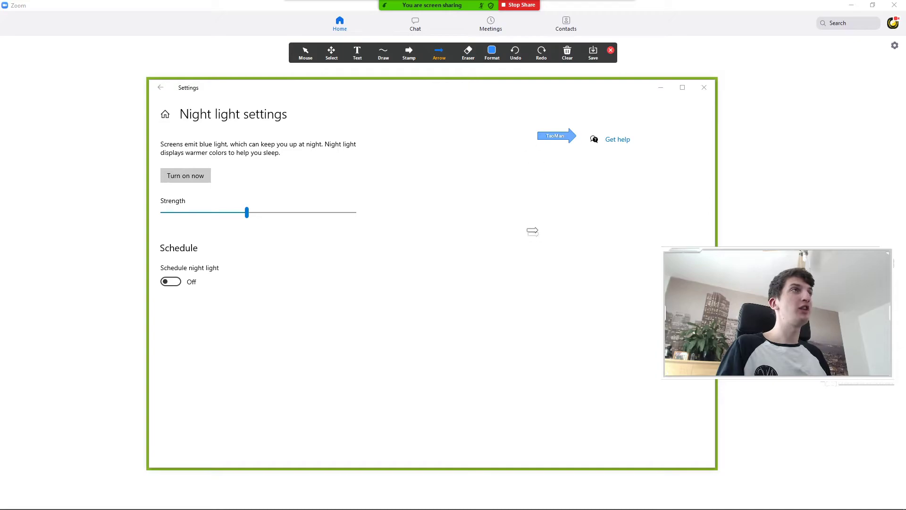
click(594, 211)
click(573, 142)
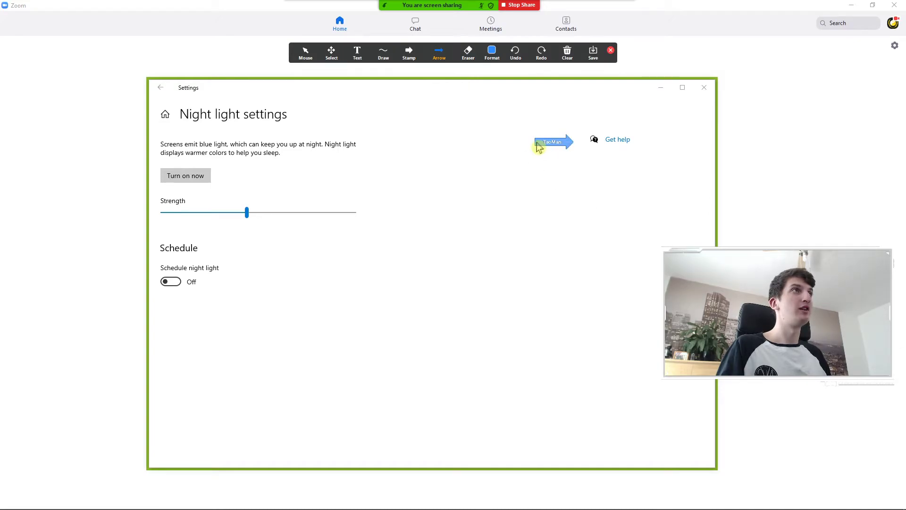
click(532, 142)
click(541, 137)
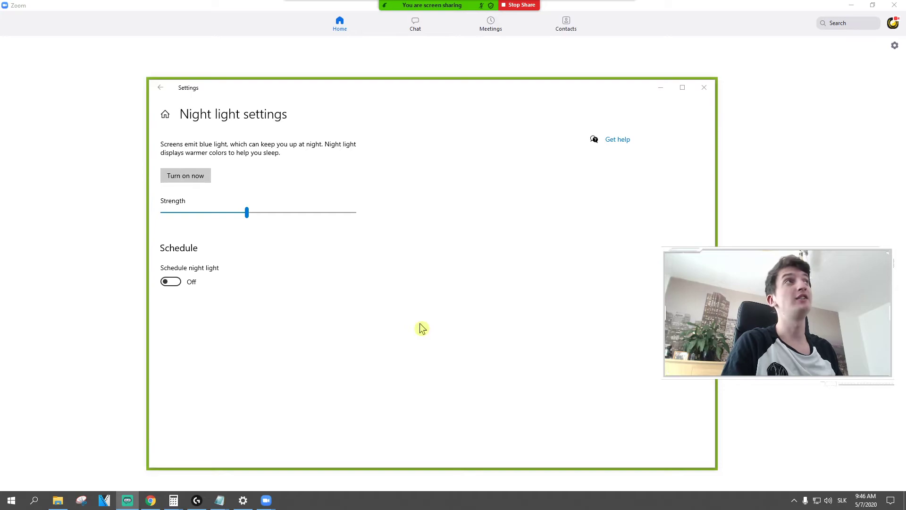
Pause the screen share after dismissing the share picker
mouse_move(507, 15)
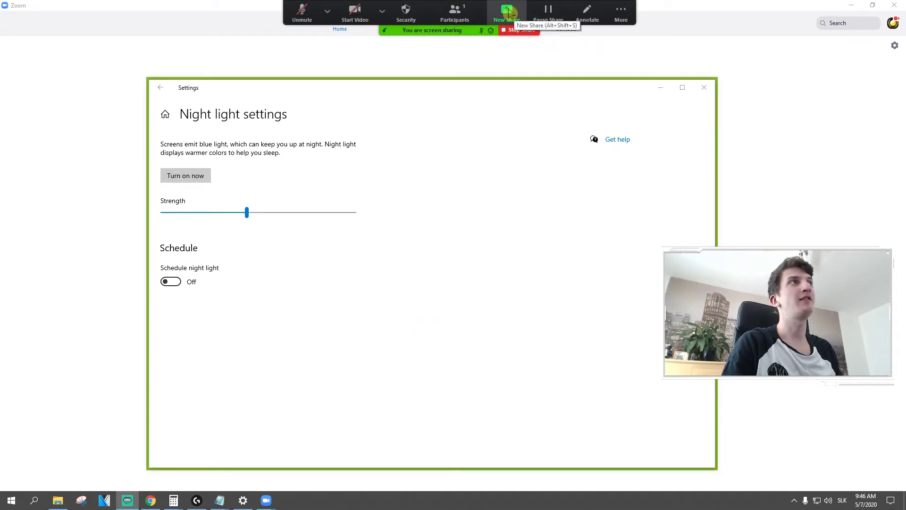
click(507, 13)
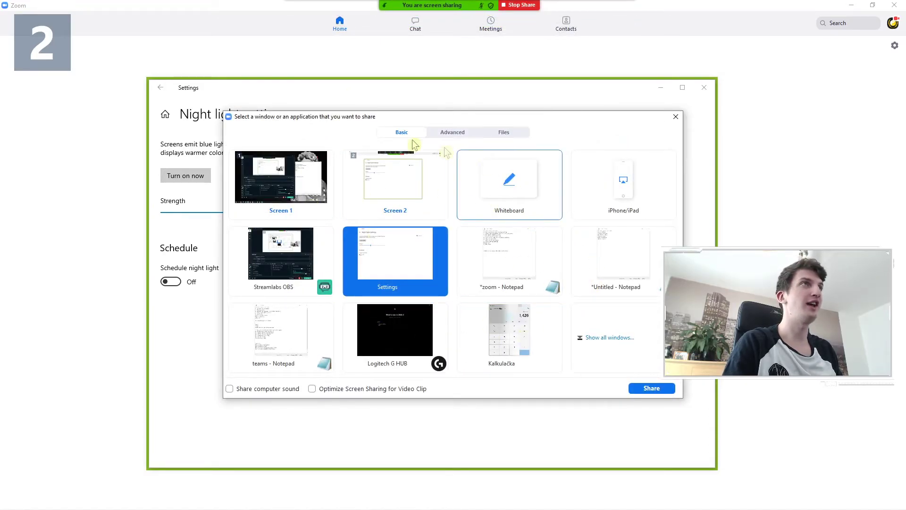
click(676, 116)
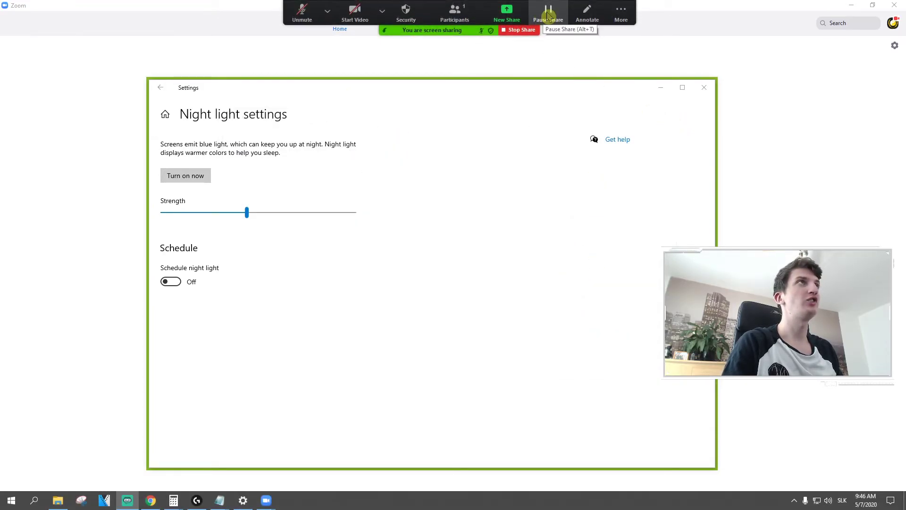
click(548, 15)
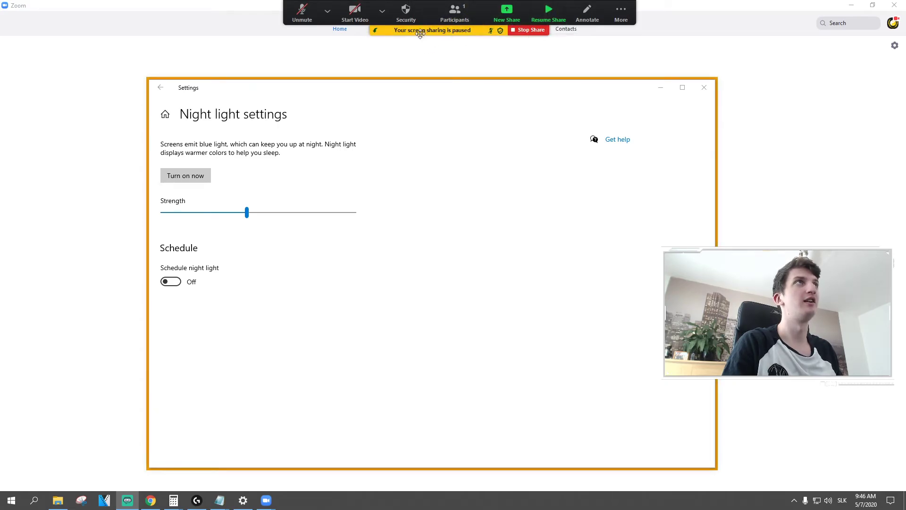
Switch the share to the Kalkulačka calculator window and resume sharing
click(507, 12)
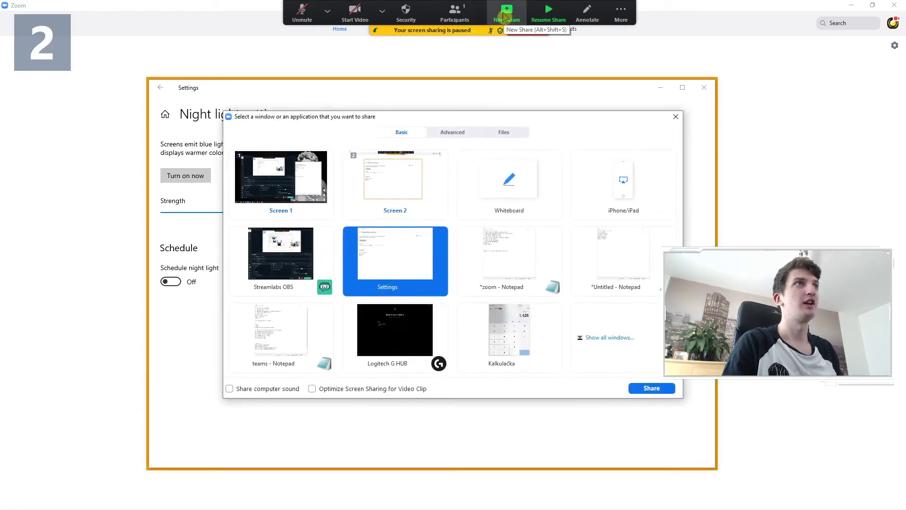
click(512, 337)
double_click(511, 337)
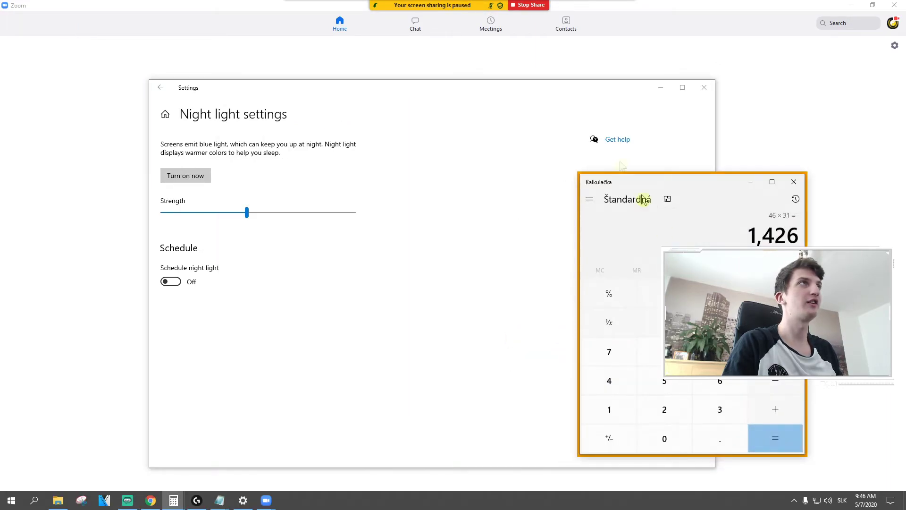
click(548, 11)
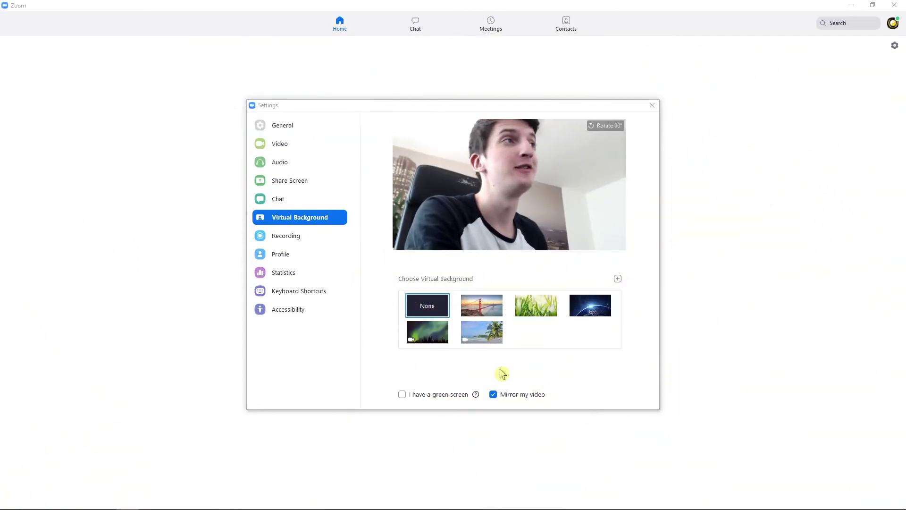
Try the San Francisco and Grass virtual backgrounds, then pick Earth
click(488, 310)
click(536, 305)
click(588, 309)
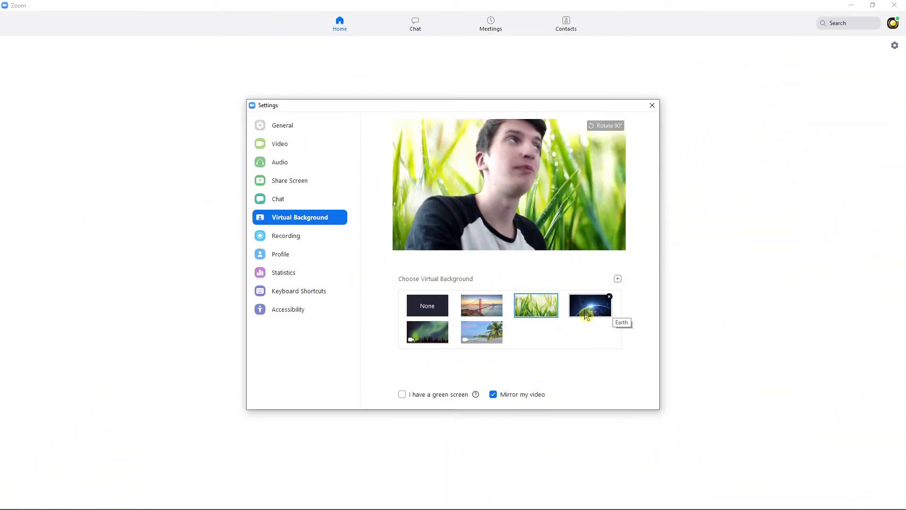
click(652, 106)
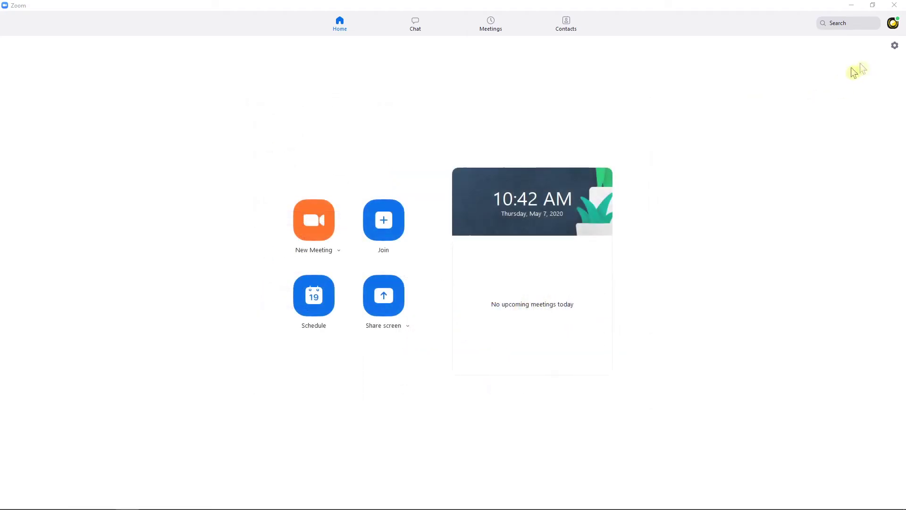
Cycle through San Francisco, Northern Lights and Grass again, settling back on Earth
click(896, 46)
click(293, 216)
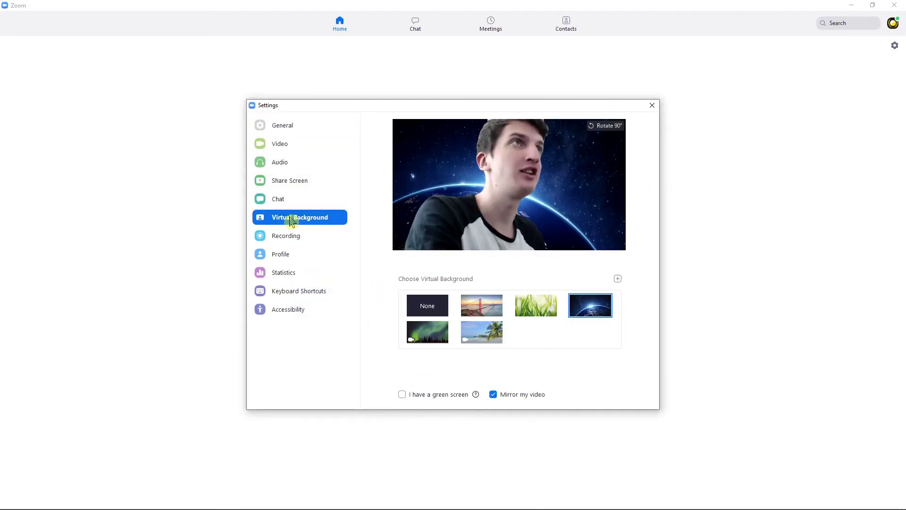
click(471, 316)
click(428, 330)
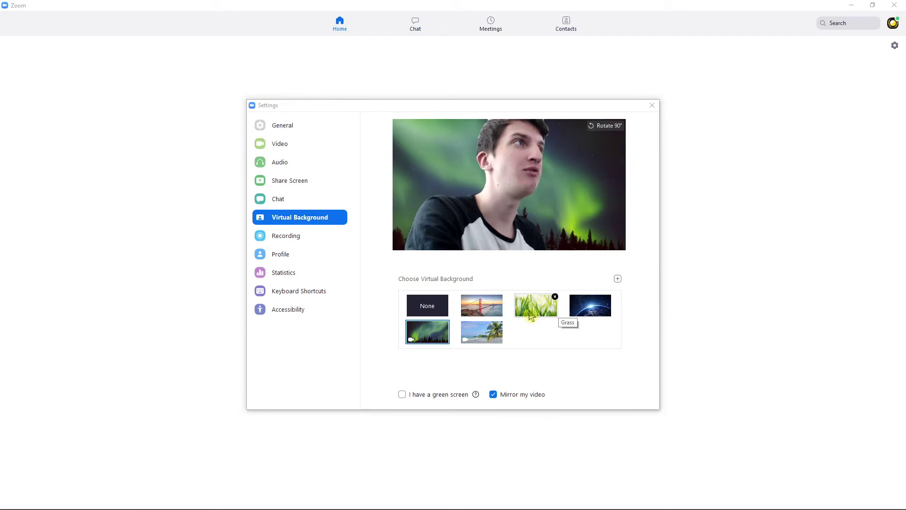
click(537, 312)
click(577, 308)
mouse_move(157, 492)
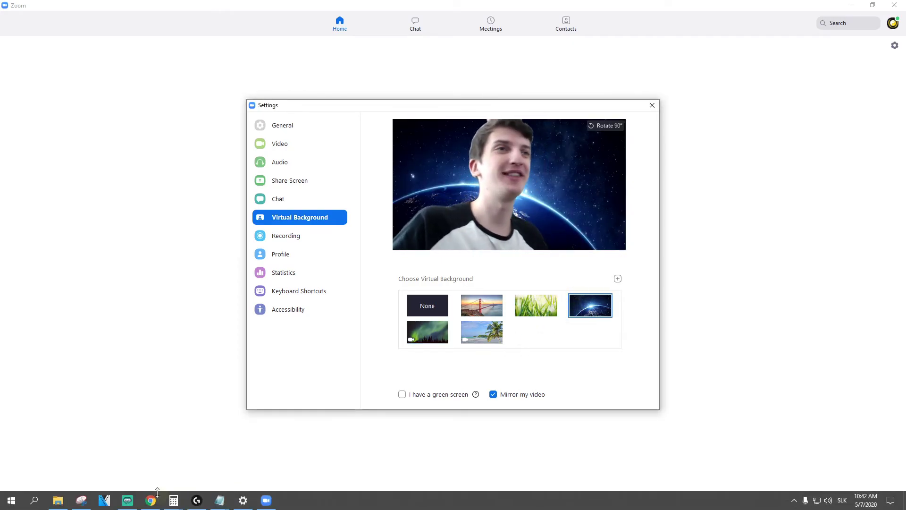
click(396, 431)
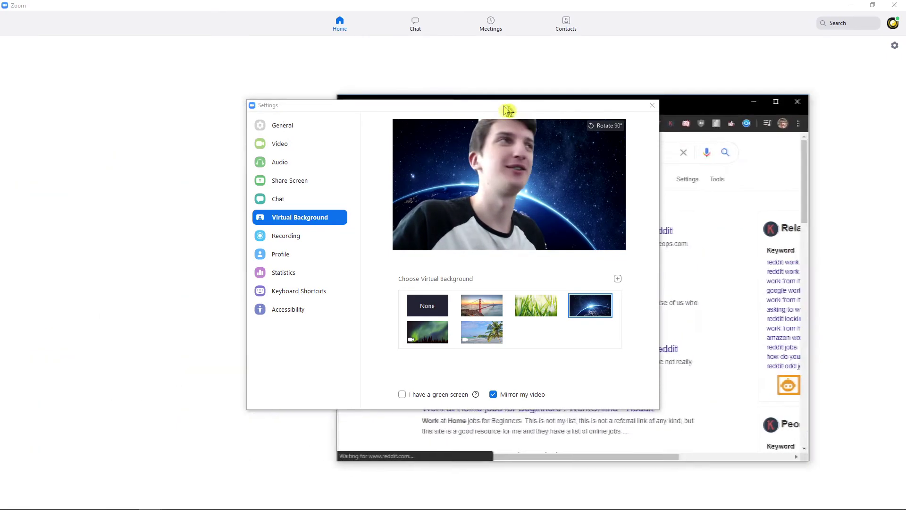
Maximize the Reddit page in Chrome and close the Zoom settings window
mouse_move(460, 109)
mouse_down()
mouse_move(184, 80)
mouse_move(239, 87)
mouse_up()
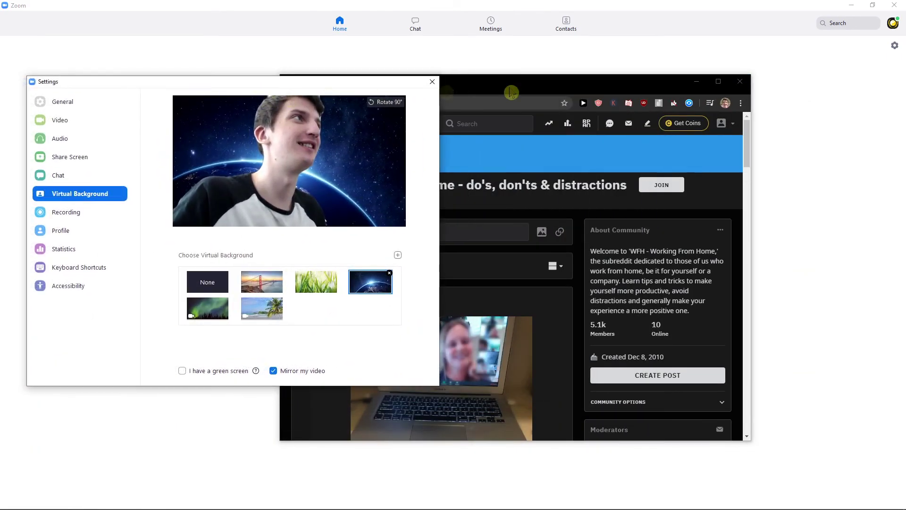
mouse_move(551, 87)
mouse_down()
mouse_move(571, 87)
mouse_move(566, 93)
mouse_move(686, 57)
mouse_up()
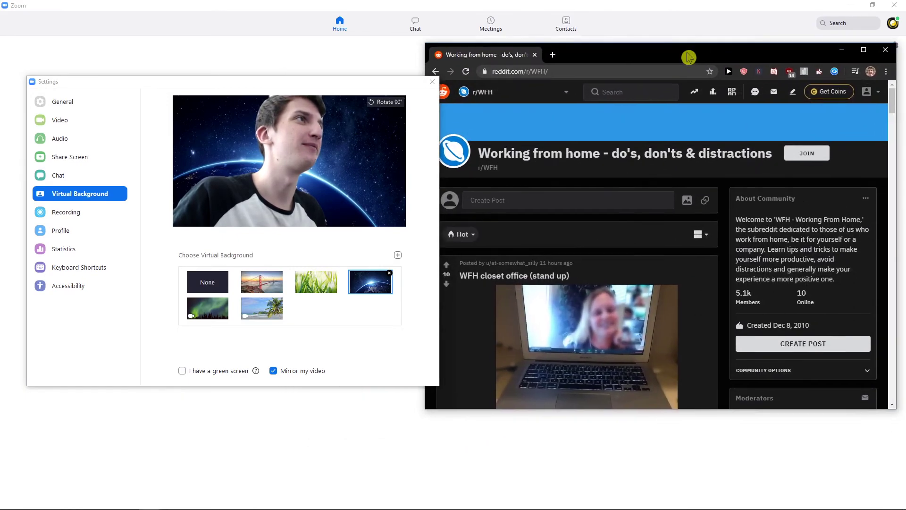
click(854, 52)
click(431, 79)
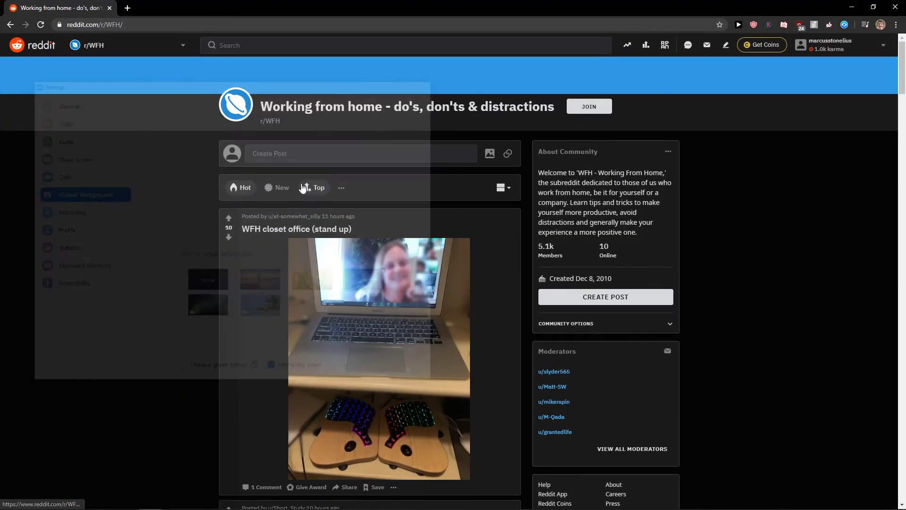
Sort r/WFH by Top posts from This Month and zoom the page to 150%
click(317, 187)
click(349, 188)
click(359, 247)
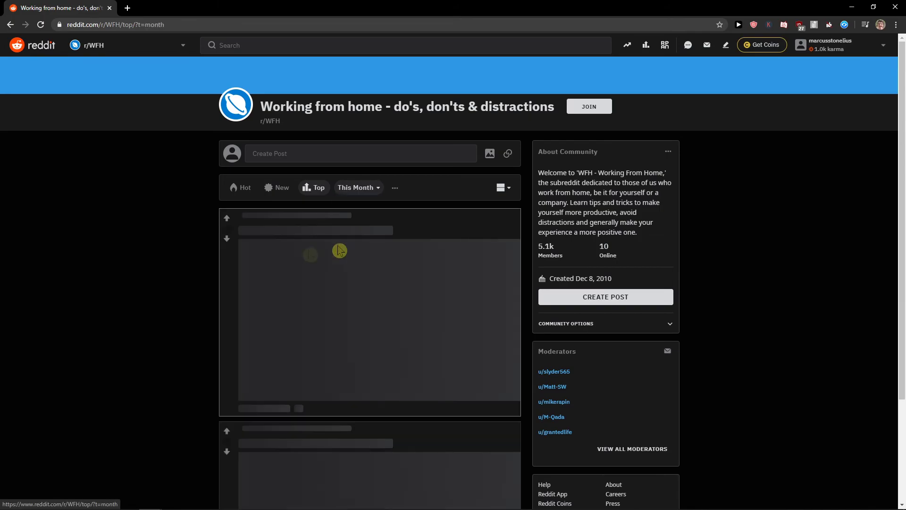
scroll(281, 229, down, 2)
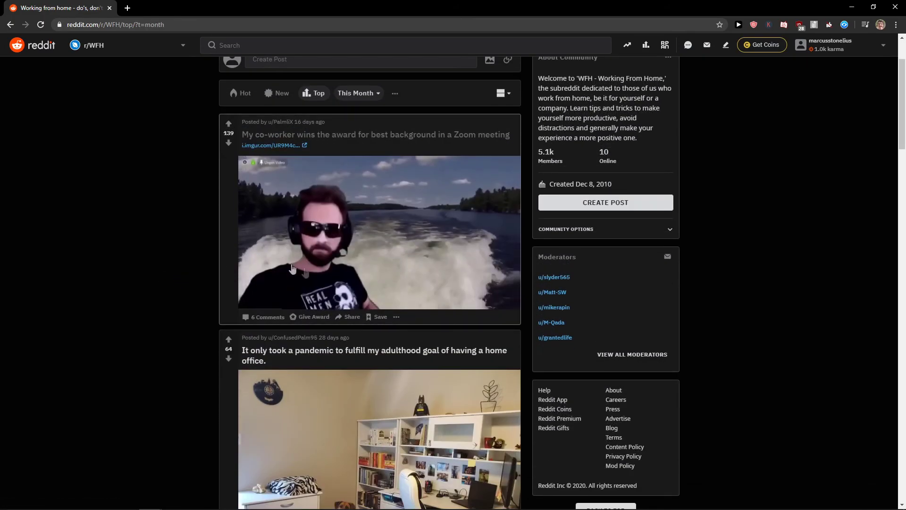
scroll(281, 228, up, 2)
key(ctrl+plus)
key(ctrl+plus)
key(ctrl+plus)
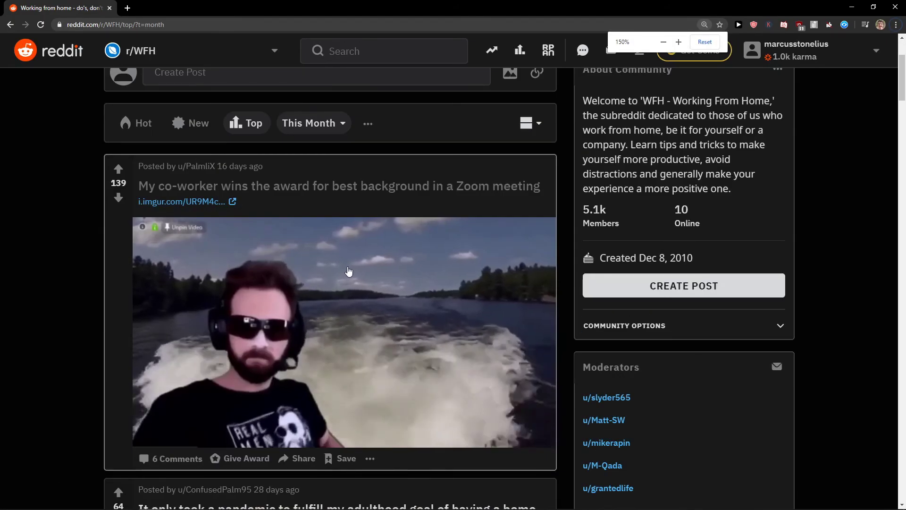
scroll(330, 290, down, 1)
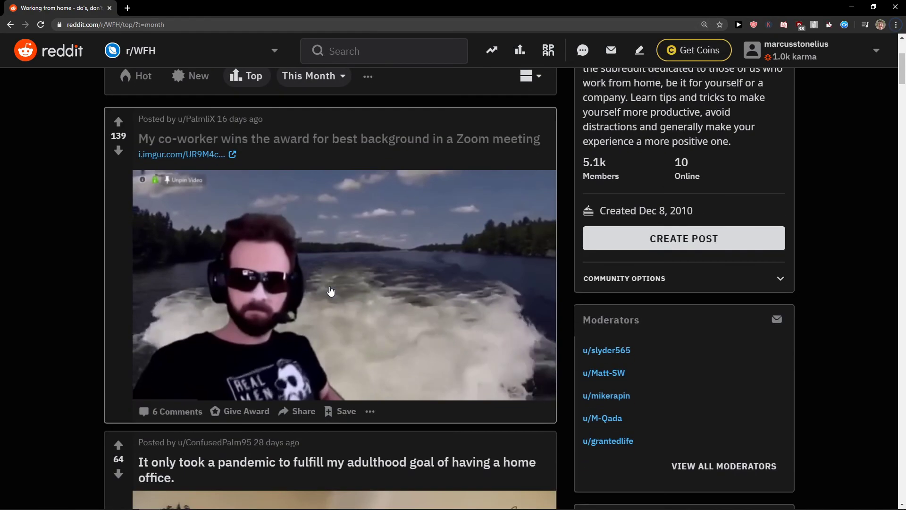
scroll(331, 291, up, 1)
scroll(331, 290, down, 1)
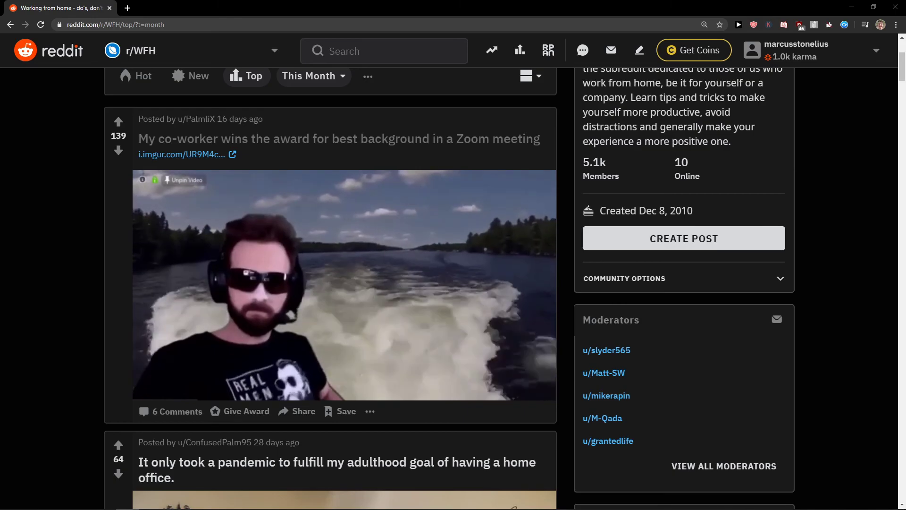
Back in Zoom, apply the Northern Lights image as the virtual background from Settings
mouse_move(205, 493)
click(267, 500)
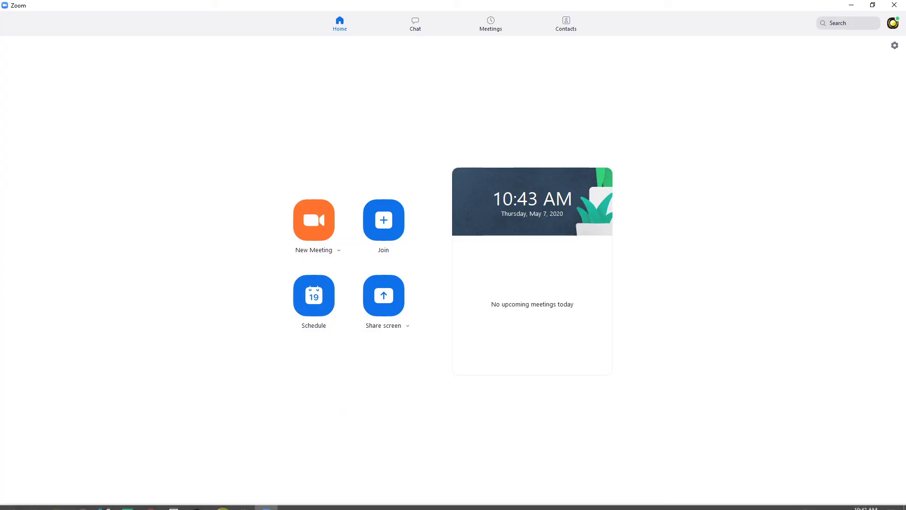
click(895, 45)
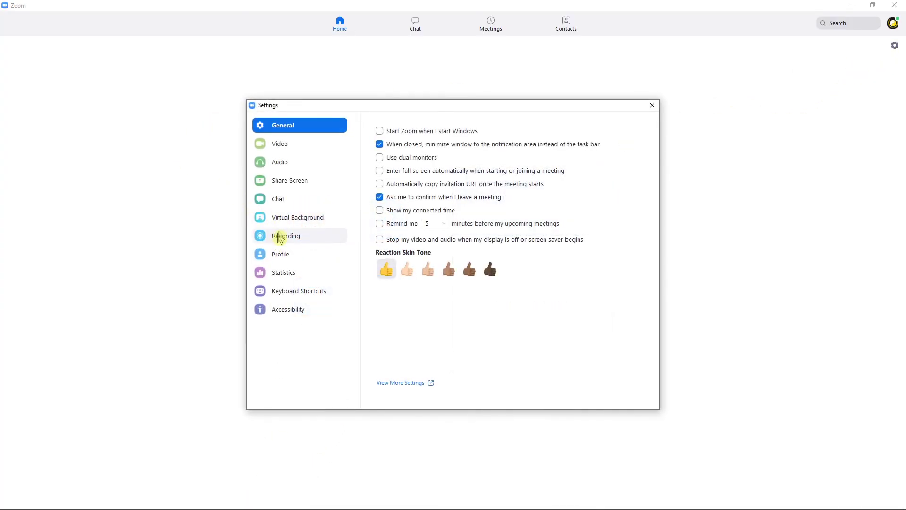
click(283, 223)
click(432, 336)
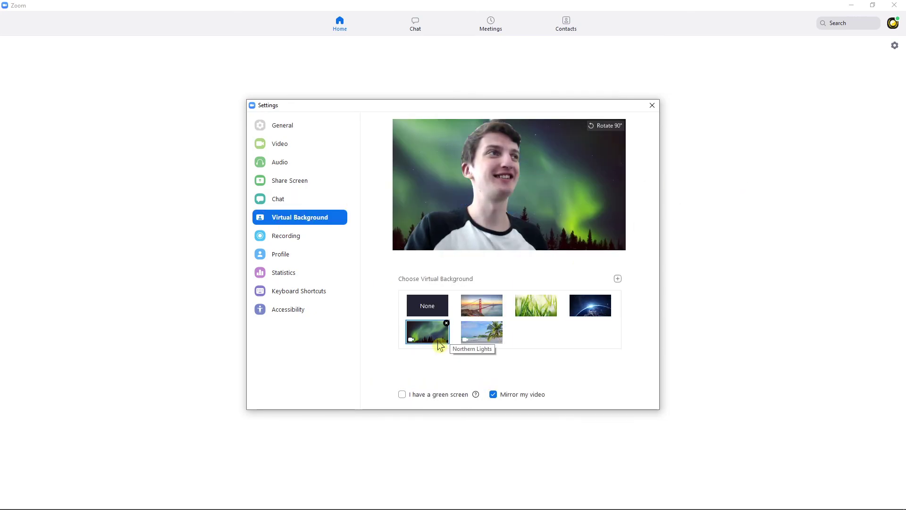